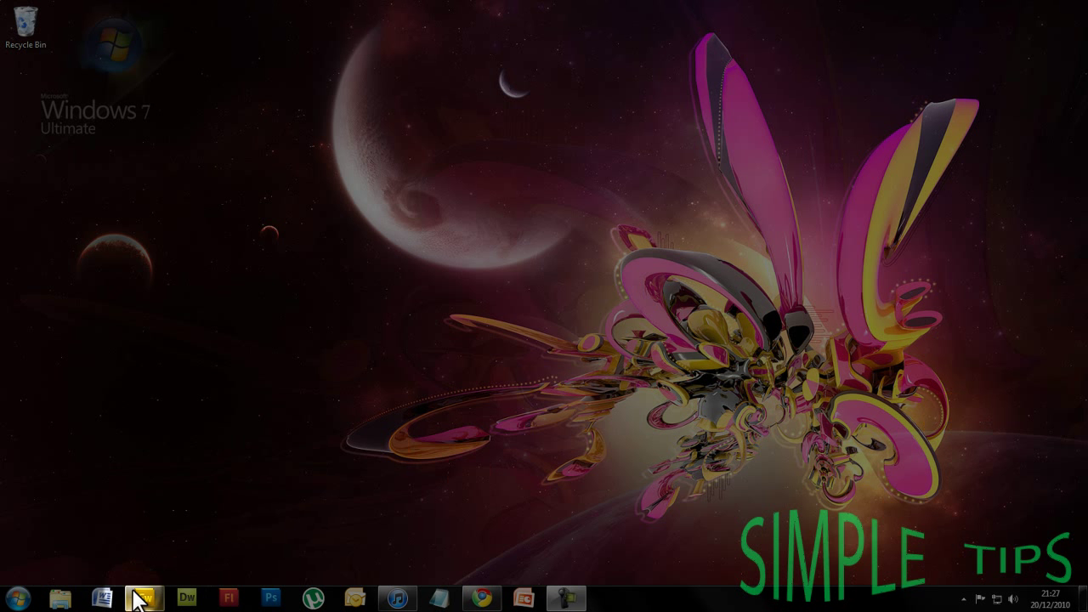
# - Bring the Fireworks star and Home button document back on screen, leaving nothing selected
pyautogui.moveTo(140, 599)
pyautogui.click(165, 538)
pyautogui.moveTo(274, 199); pyautogui.dragTo(574, 348)
pyautogui.click(750, 383)
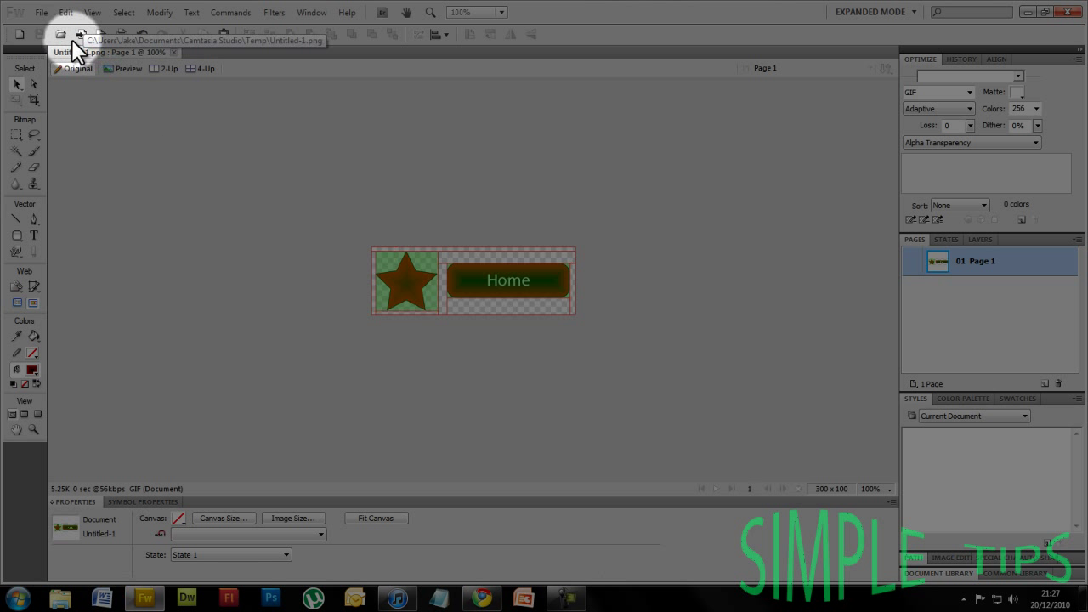
# - Set HTML Setup to the .html extension and Dreamweaver XHTML style, with lowercase file names left off
pyautogui.click(41, 14)
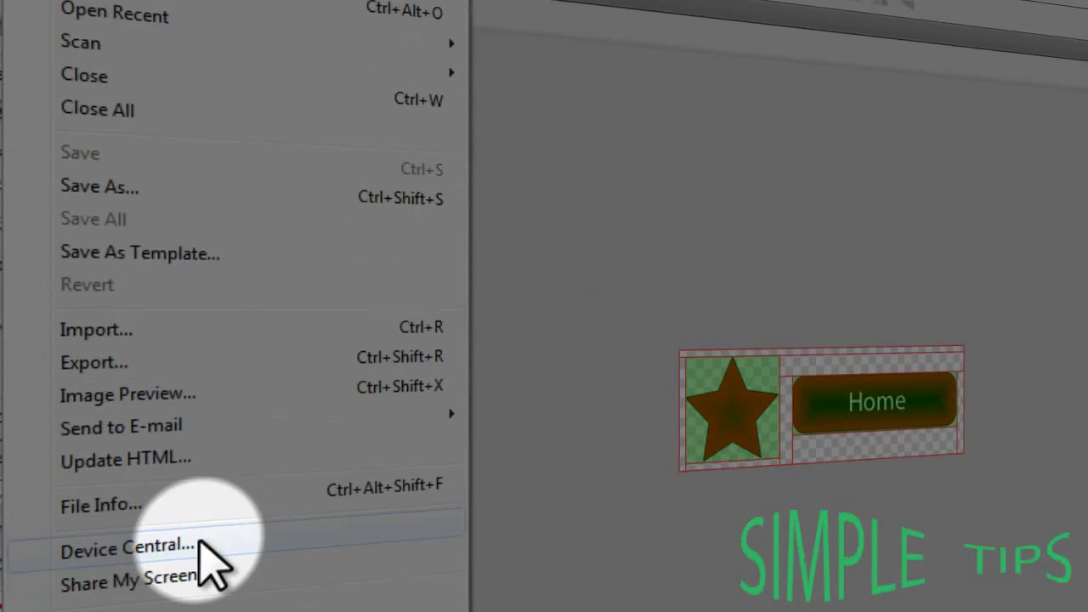
pyautogui.click(187, 476)
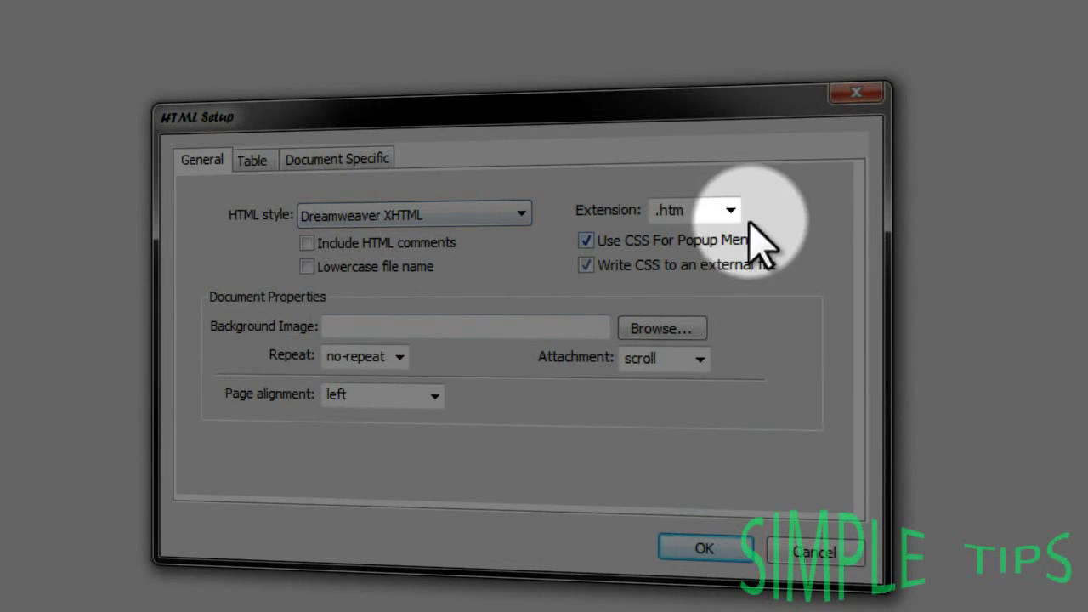
pyautogui.click(738, 214)
pyautogui.click(727, 279)
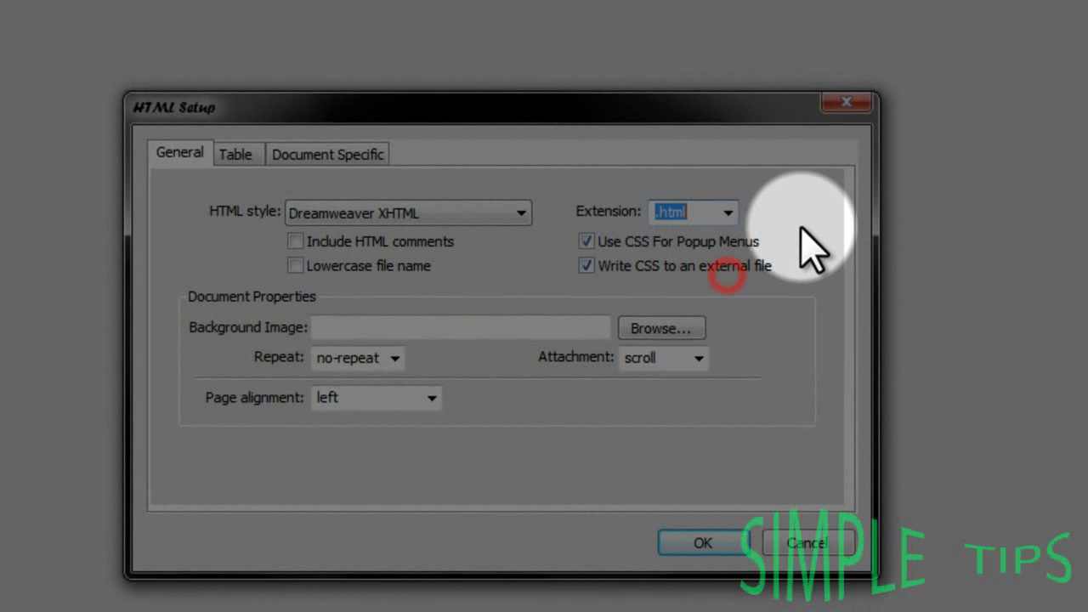
pyautogui.click(423, 213)
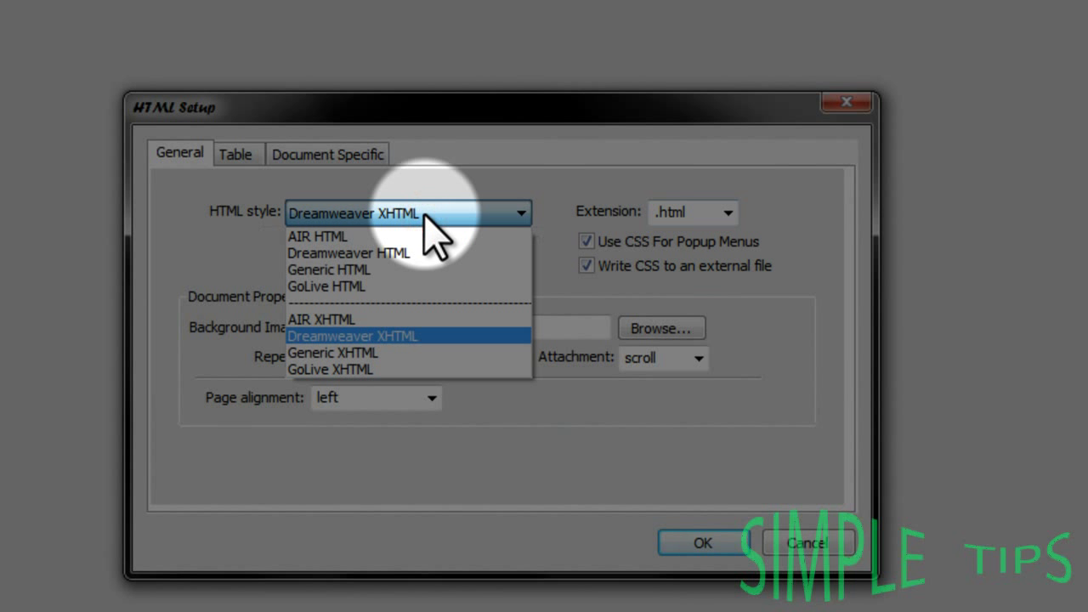
pyautogui.click(379, 336)
pyautogui.click(510, 259)
pyautogui.click(497, 270)
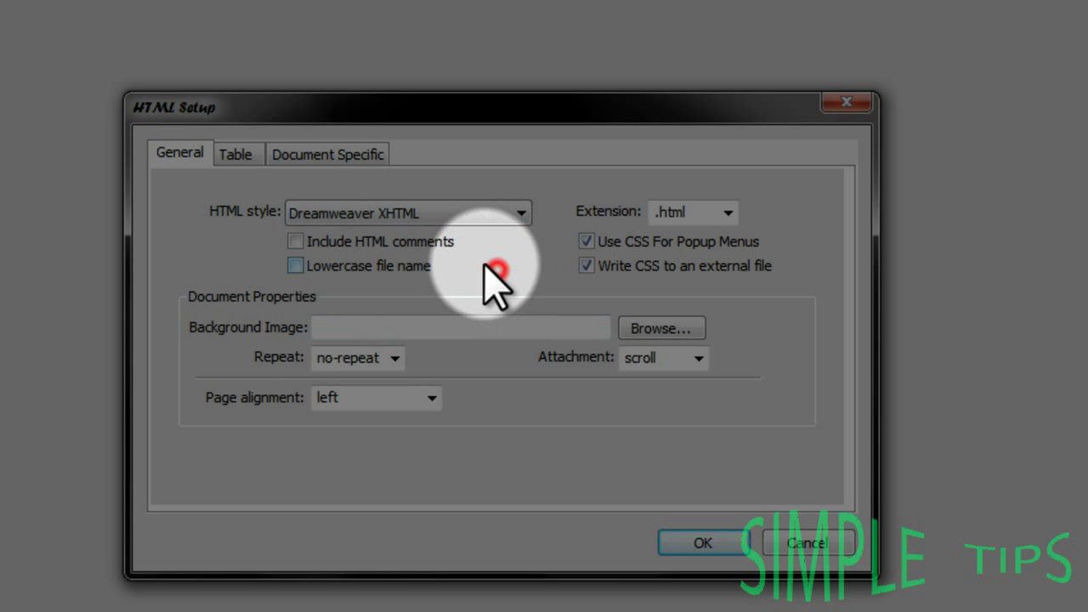
pyautogui.click(718, 540)
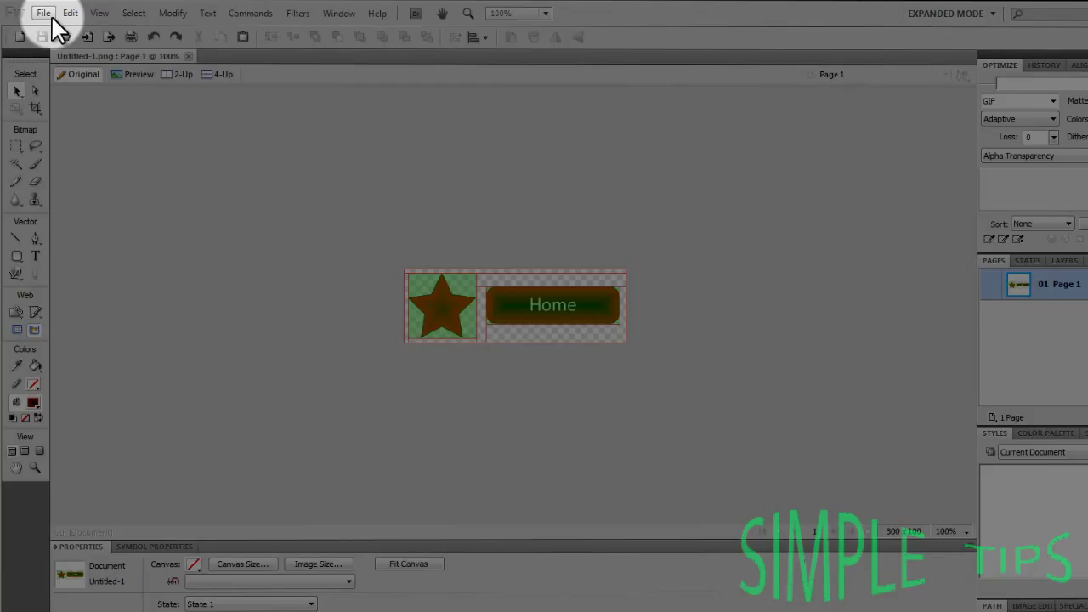
# - Export the document as HTML and Images named 'Exported', with images put in a subfolder
pyautogui.click(40, 13)
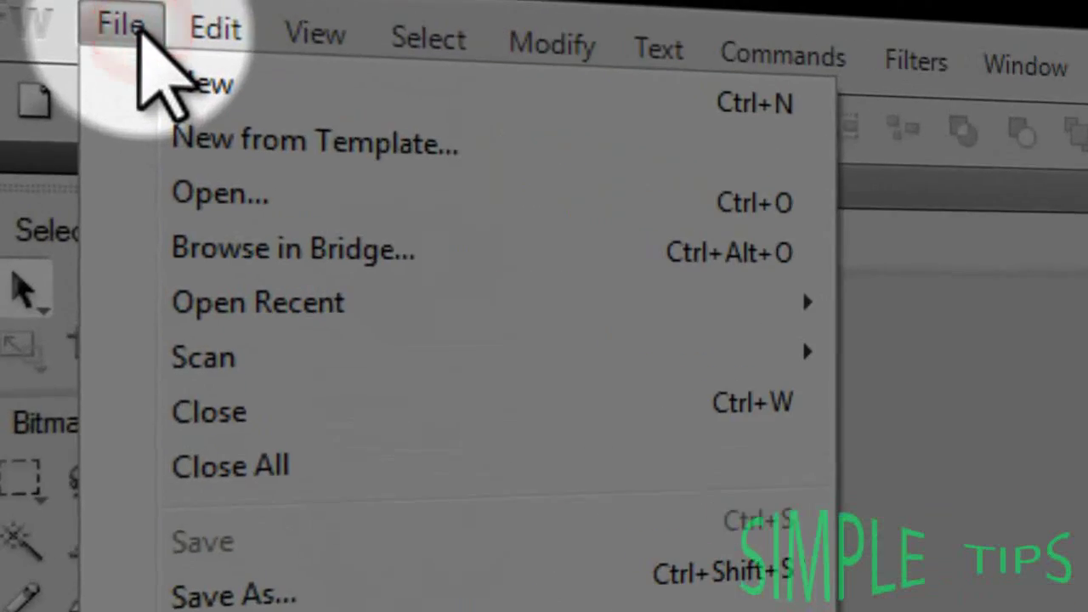
pyautogui.click(301, 302)
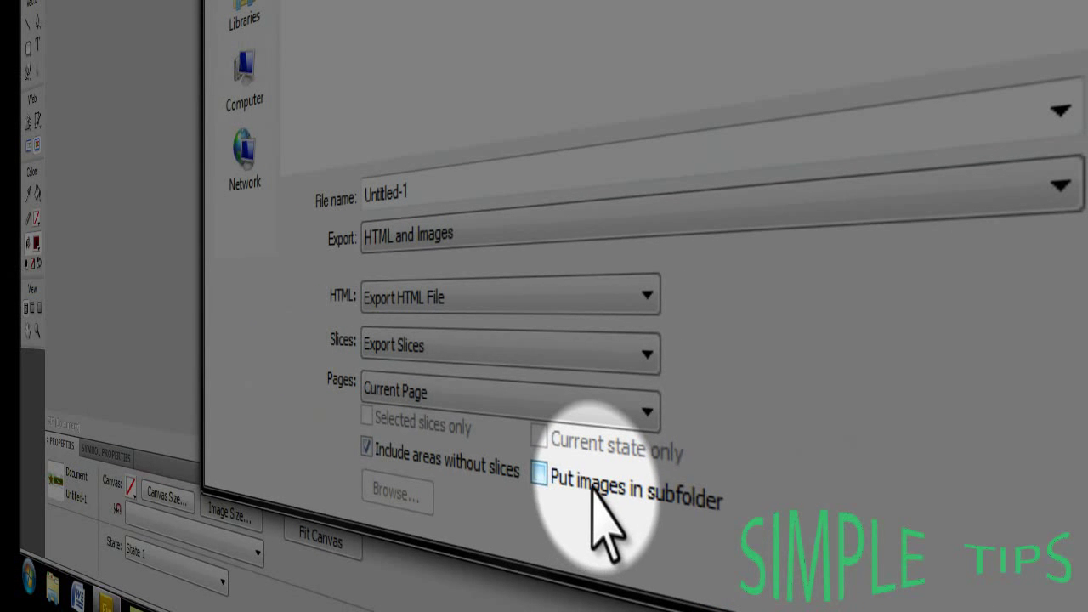
pyautogui.click(605, 481)
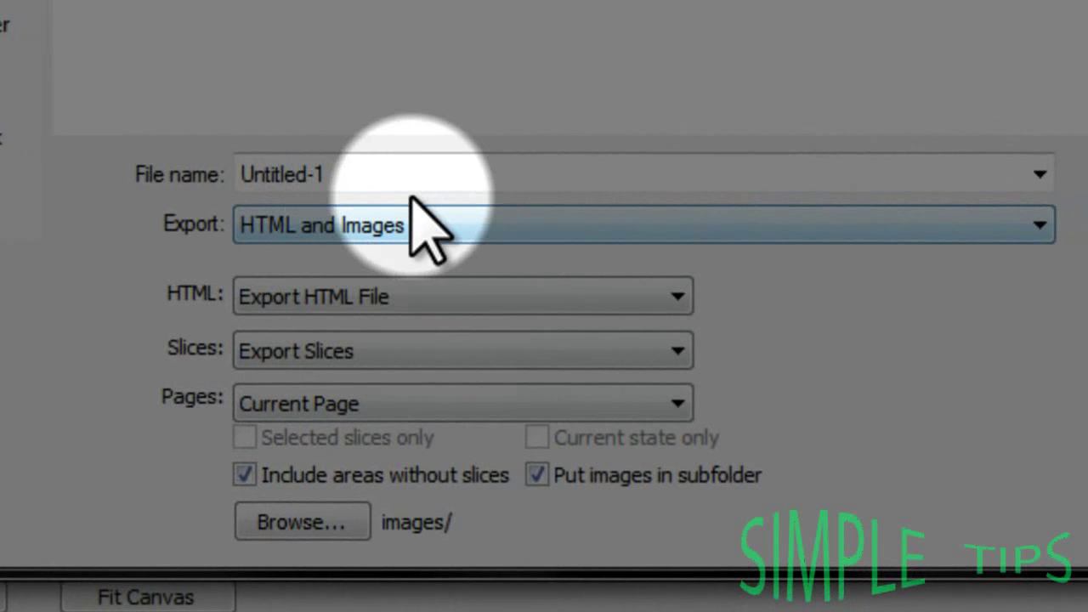
pyautogui.click(407, 172)
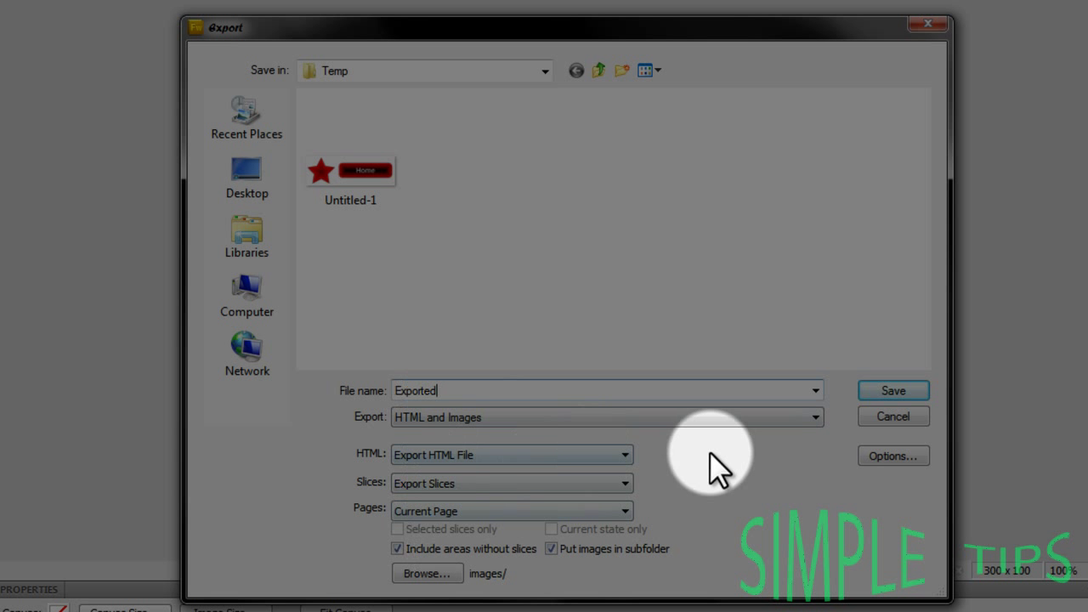
pyautogui.click(896, 390)
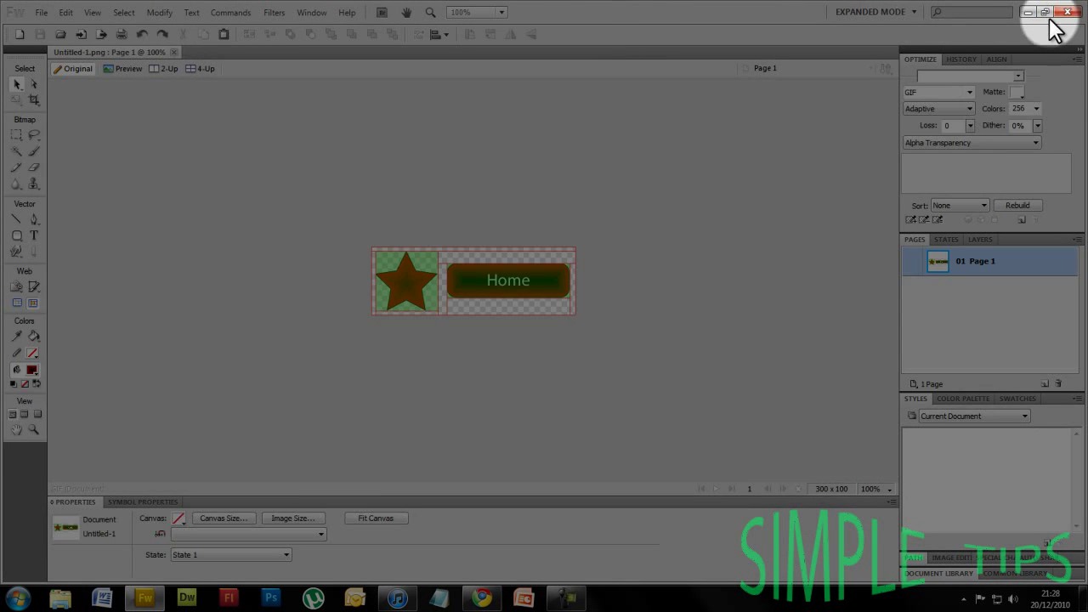
# - Minimize Fireworks, launch Dreamweaver and dismiss the local root folder notice
pyautogui.click(1045, 12)
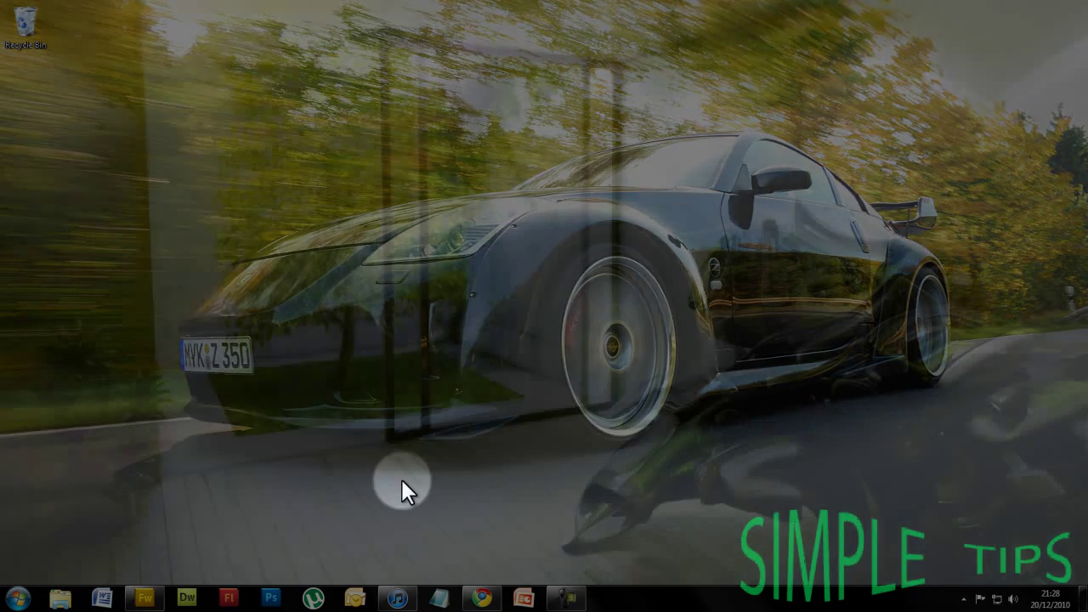
pyautogui.click(272, 596)
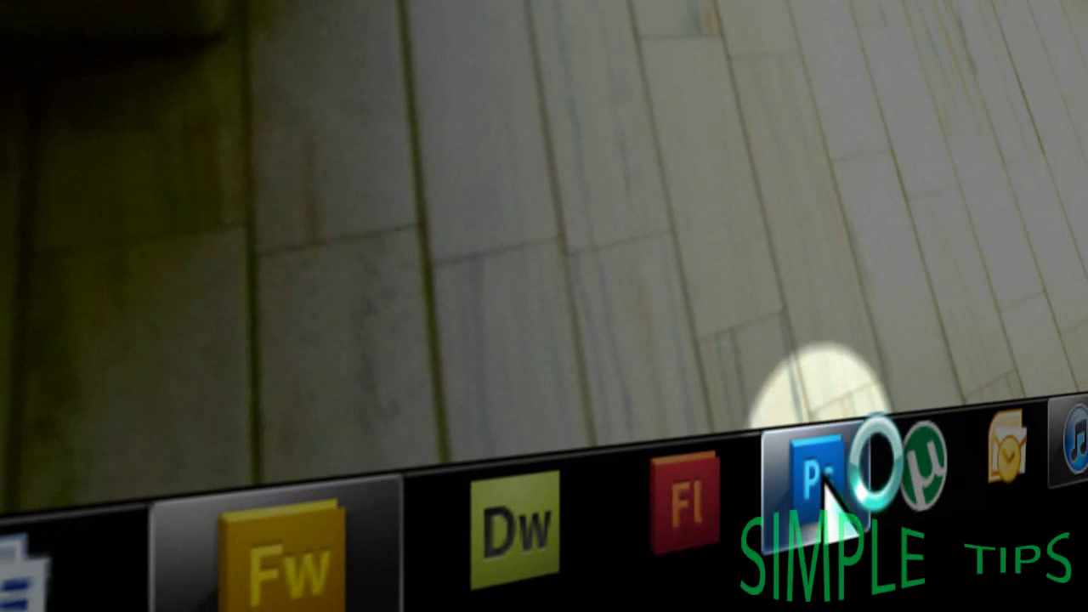
pyautogui.click(514, 548)
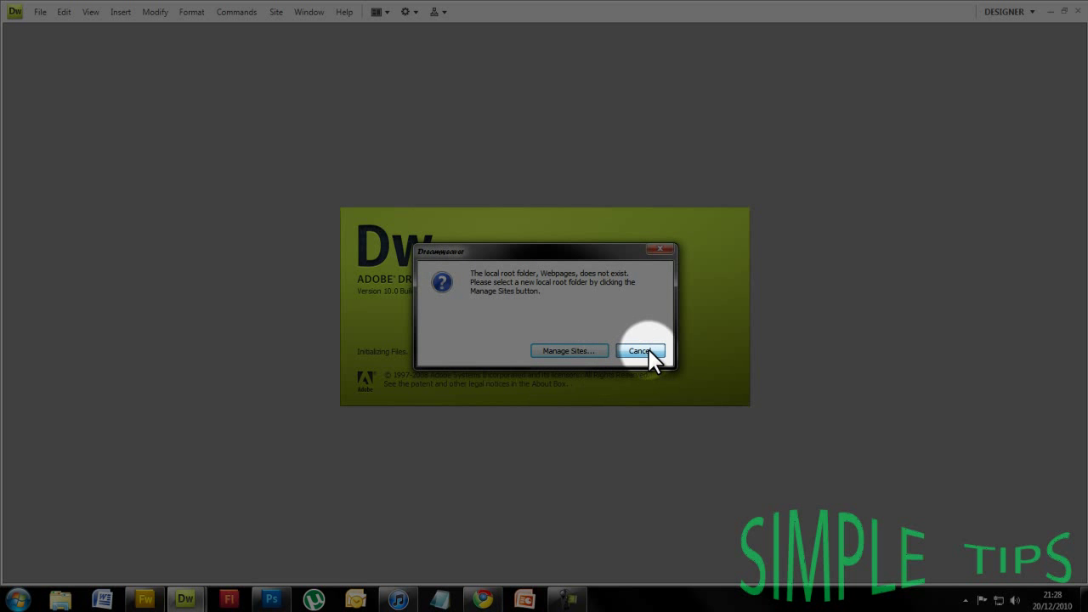
pyautogui.click(640, 350)
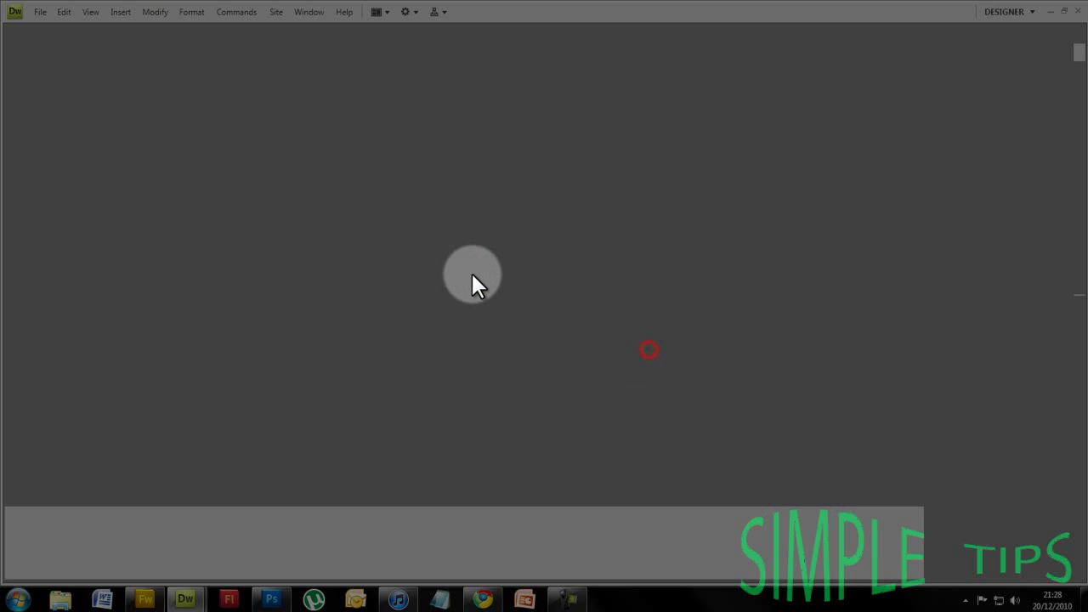
# - Close the stray Photoshop window
pyautogui.rightClick(273, 597)
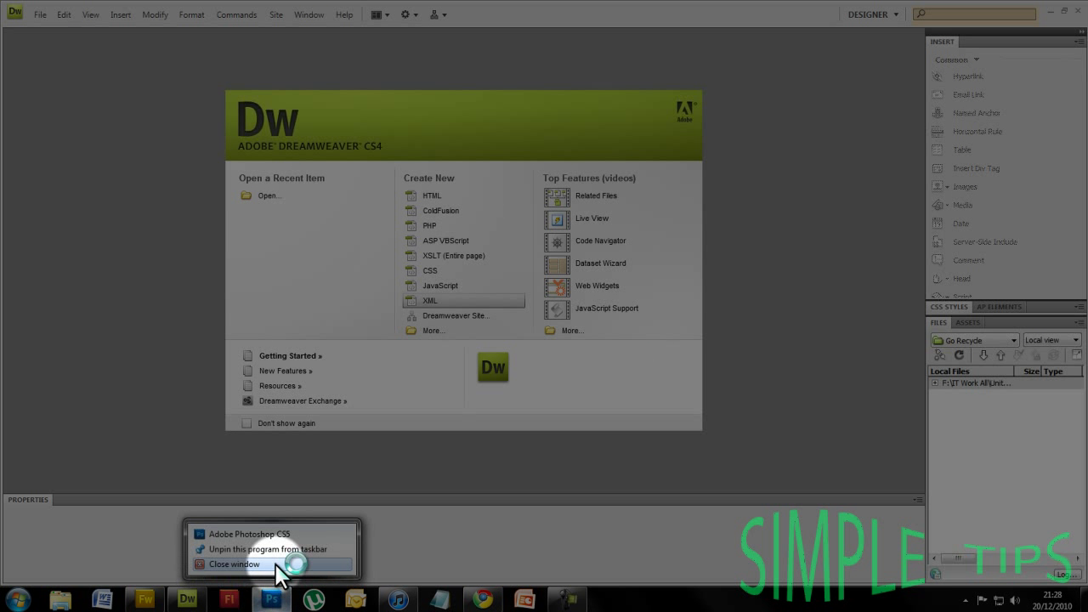
pyautogui.click(273, 599)
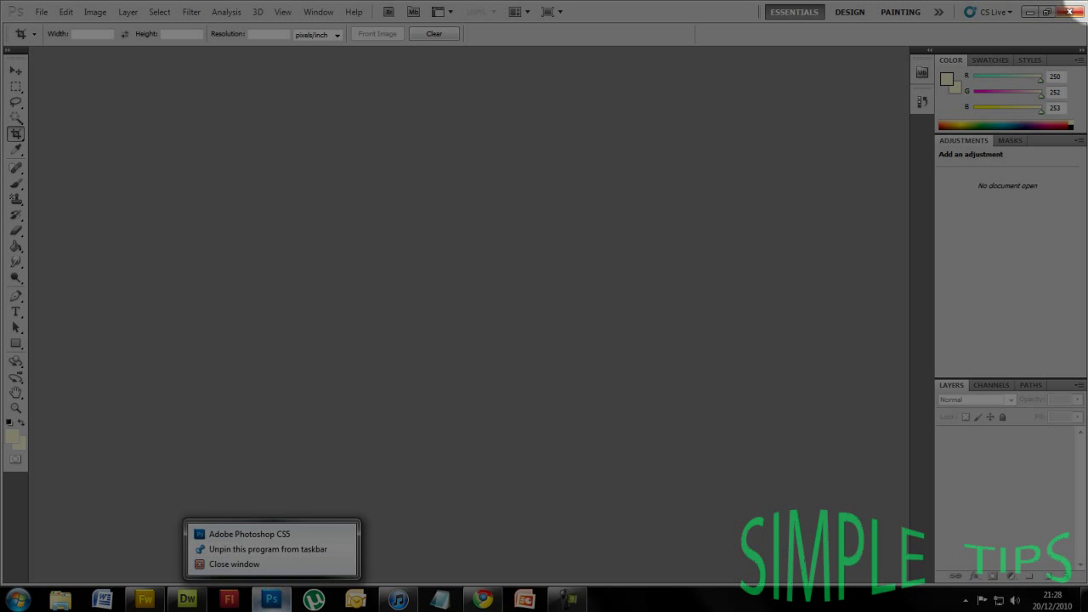
pyautogui.click(1069, 12)
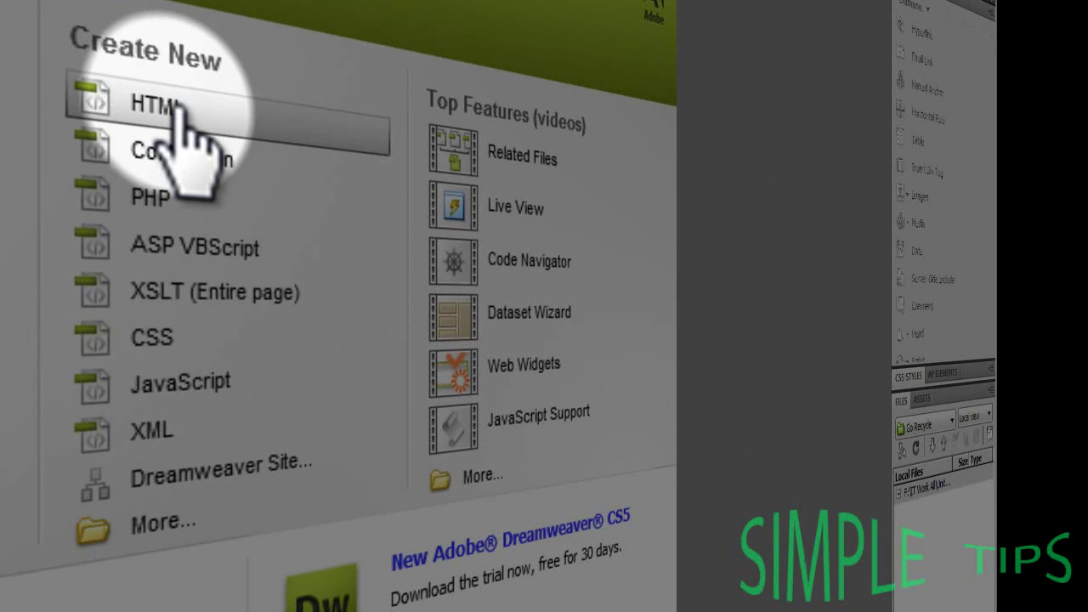
# - Create a blank HTML document, switch the Insert panel to Layout and pick Draw AP Div
pyautogui.click(173, 104)
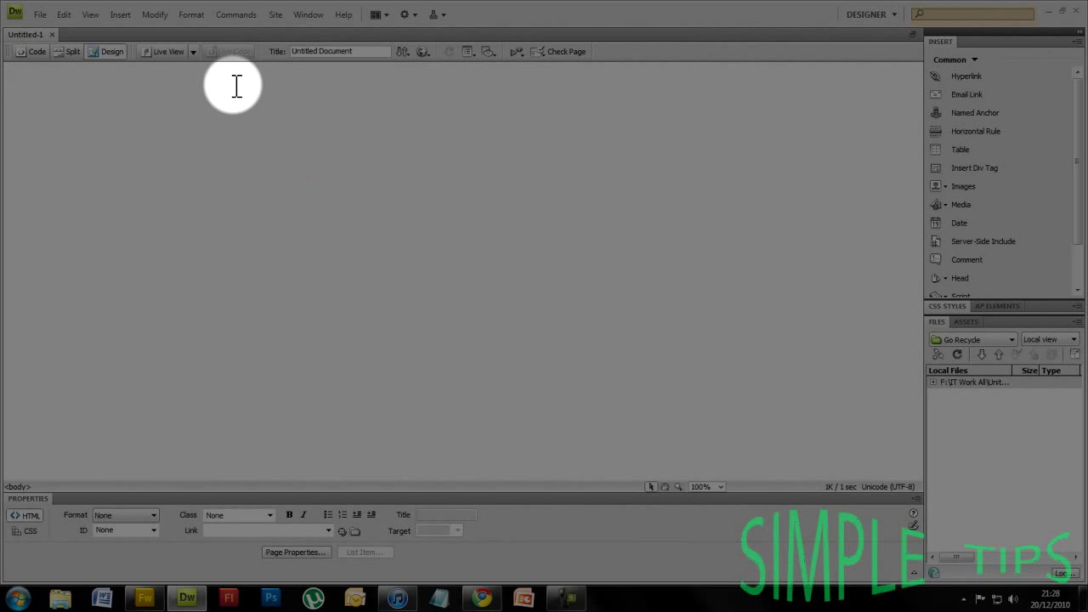
pyautogui.click(164, 139)
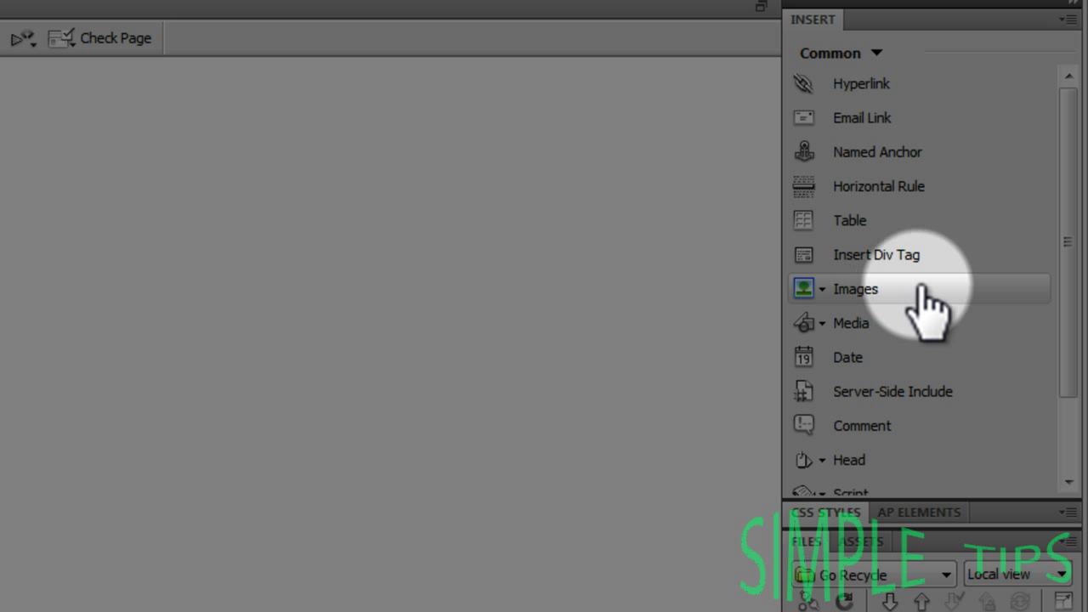
pyautogui.click(871, 54)
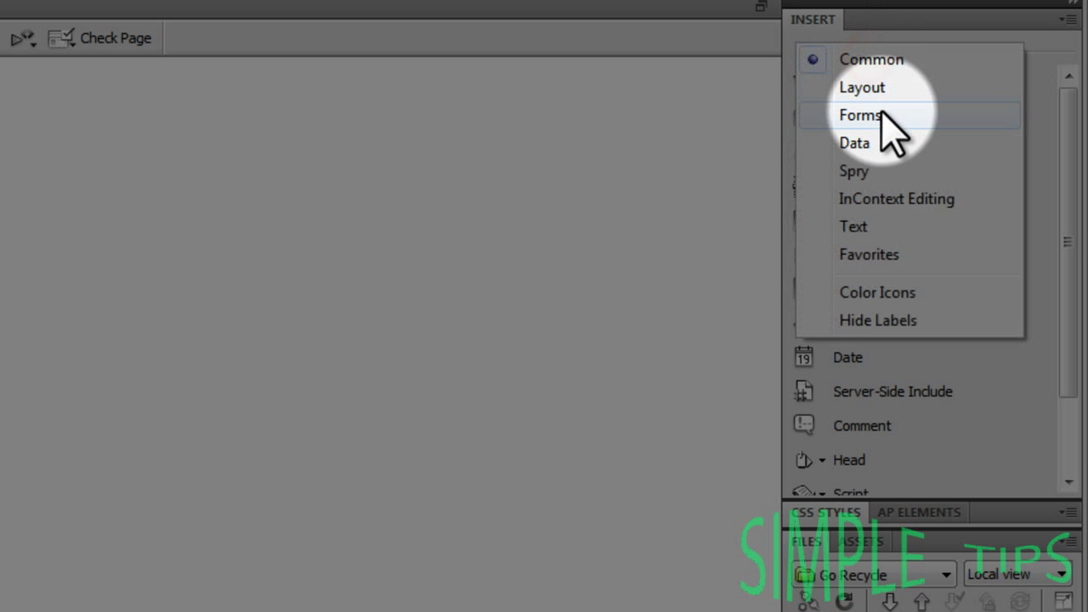
pyautogui.click(882, 114)
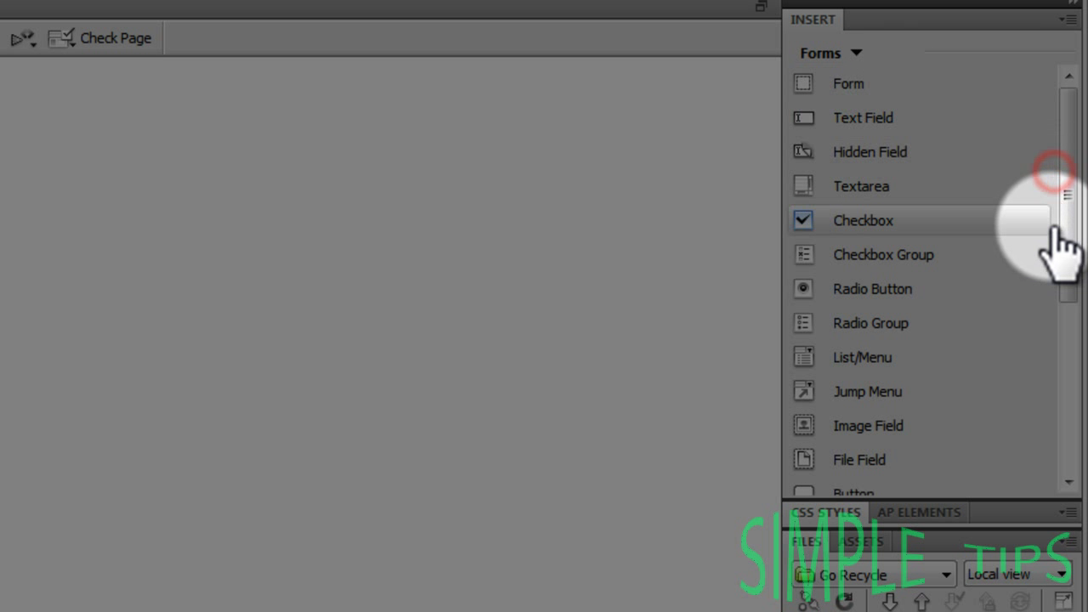
pyautogui.moveTo(1073, 242)
pyautogui.mouseDown()
pyautogui.moveTo(1069, 413)
pyautogui.moveTo(1068, 242)
pyautogui.mouseUp()
pyautogui.click(884, 53)
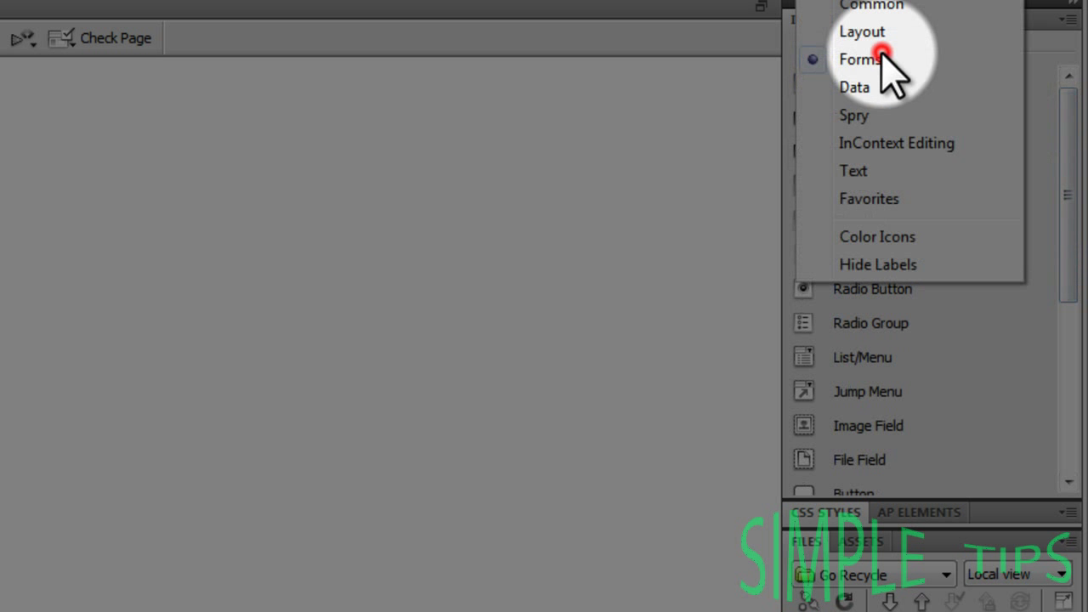
pyautogui.click(888, 33)
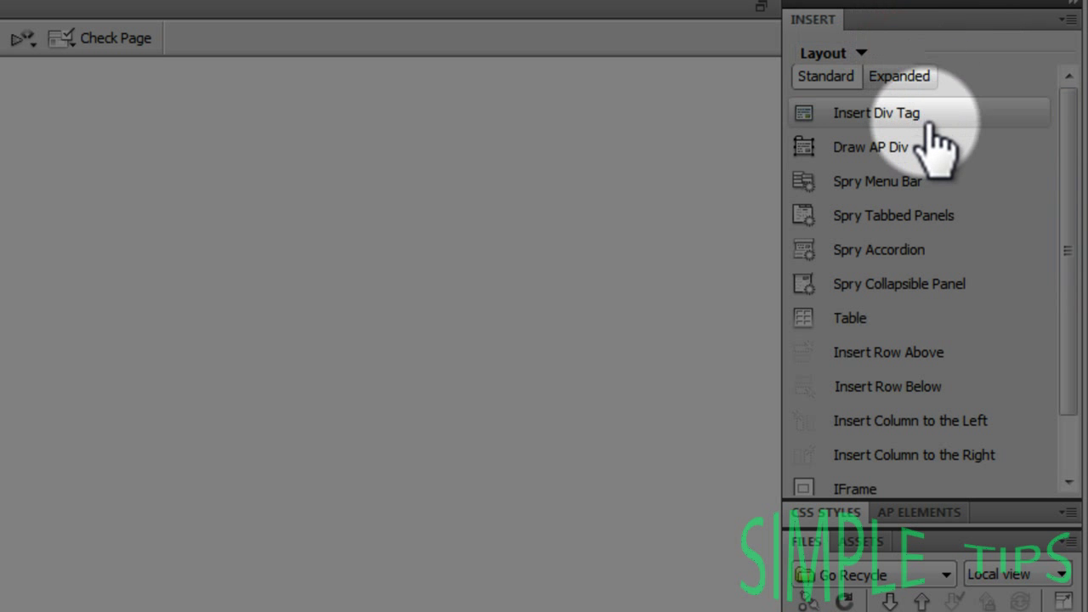
pyautogui.click(875, 148)
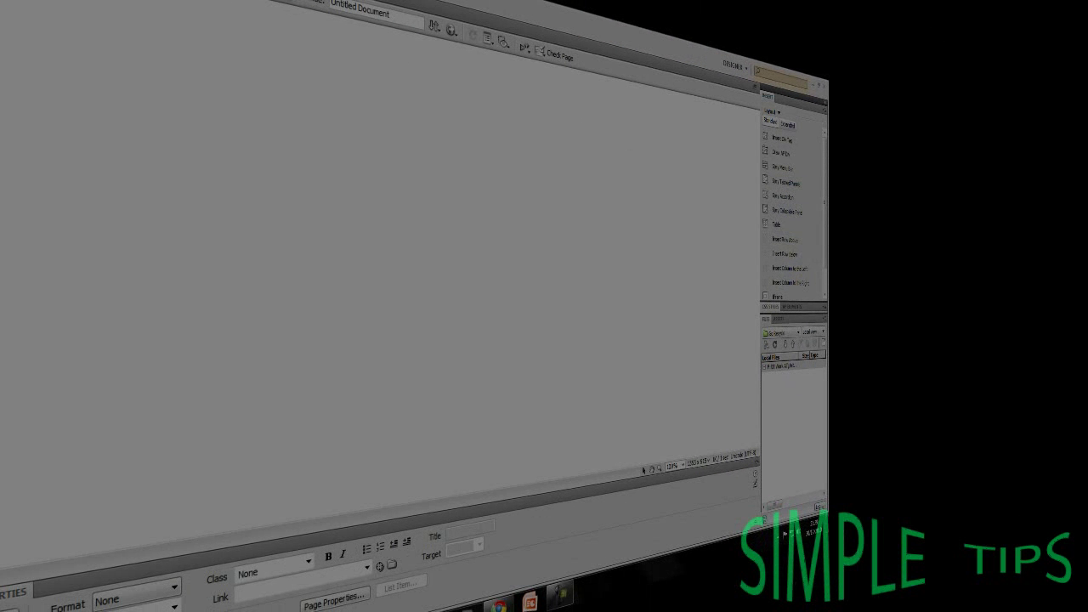
# - Draw an AP Div from the page's top-left corner and place the insertion point inside it
pyautogui.moveTo(3, 2); pyautogui.dragTo(408, 181)
pyautogui.click(331, 176)
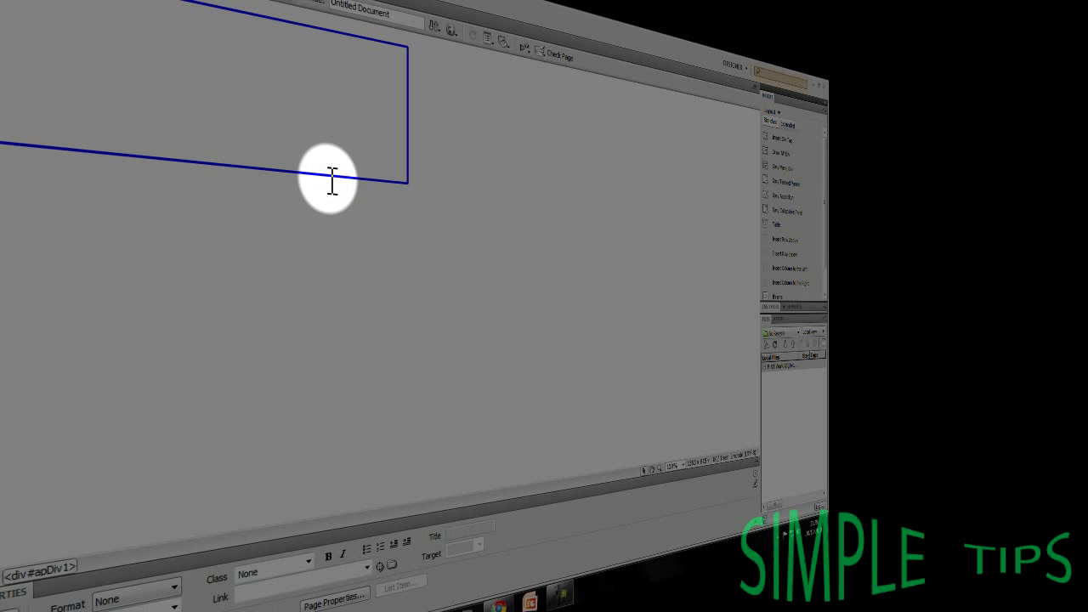
pyautogui.click(438, 227)
pyautogui.click(177, 54)
# - Go to Insert > Image Objects to reach the Fireworks HTML option
pyautogui.click(75, 13)
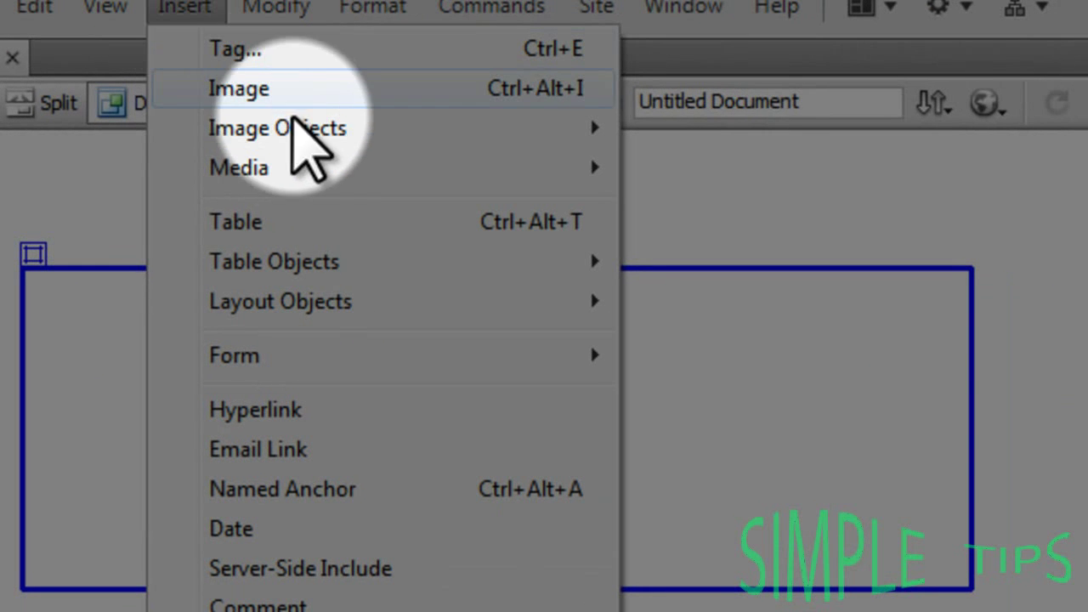
pyautogui.click(296, 167)
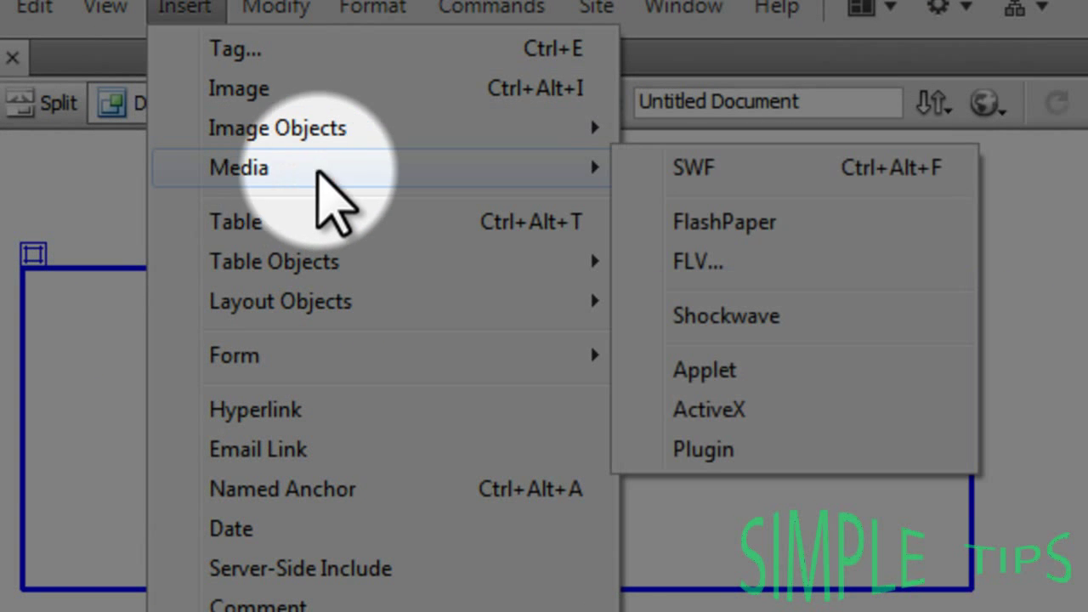
pyautogui.moveTo(535, 129)
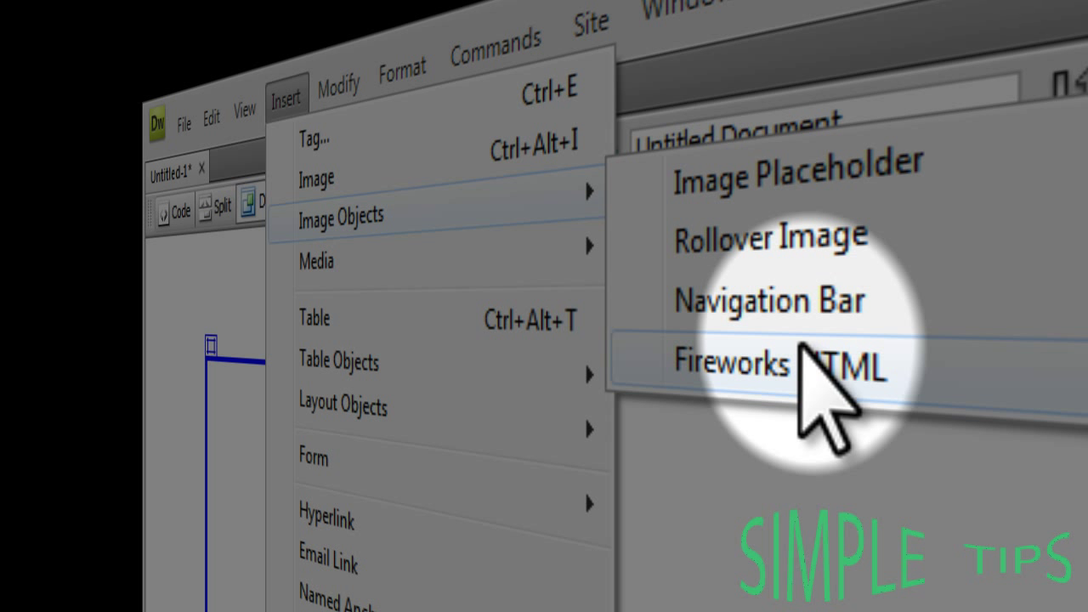
# - Insert the 'Exported' Fireworks HTML from Documents > Camtasia Studio > Temp into the AP Div
pyautogui.click(802, 361)
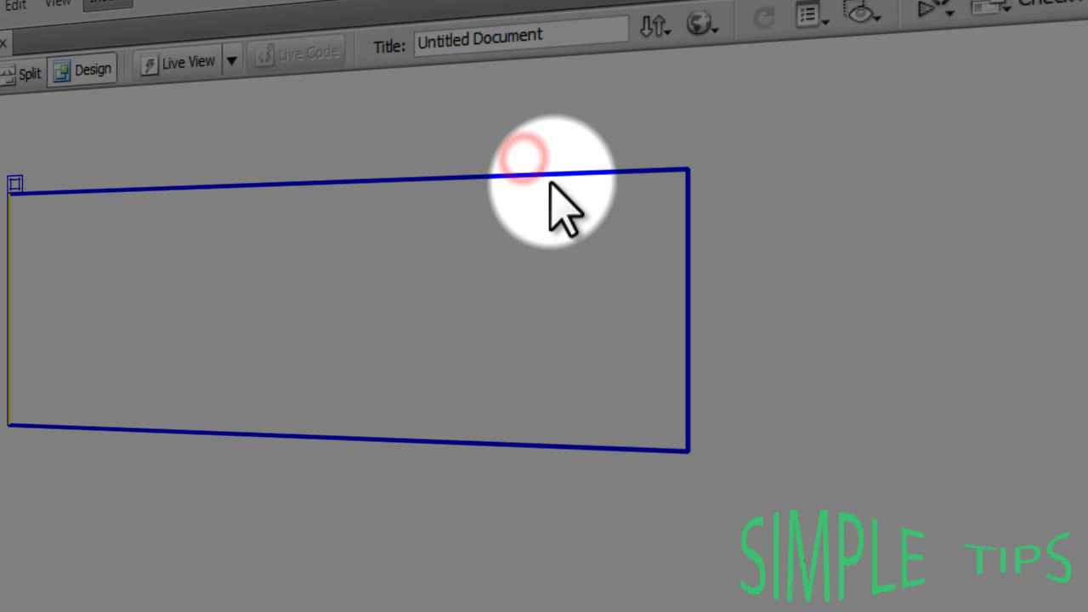
pyautogui.click(742, 219)
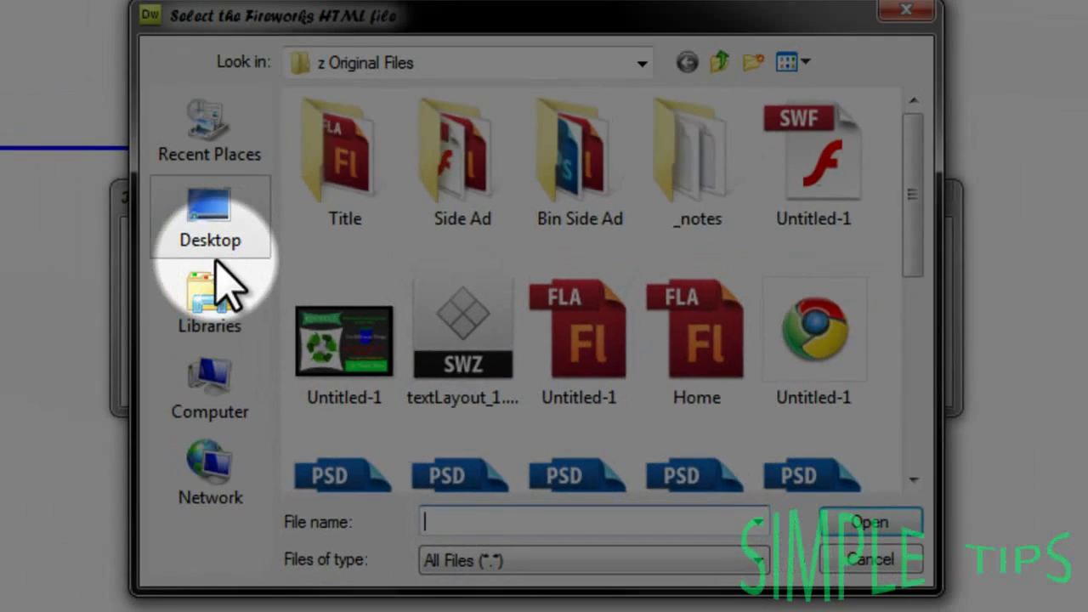
pyautogui.click(248, 321)
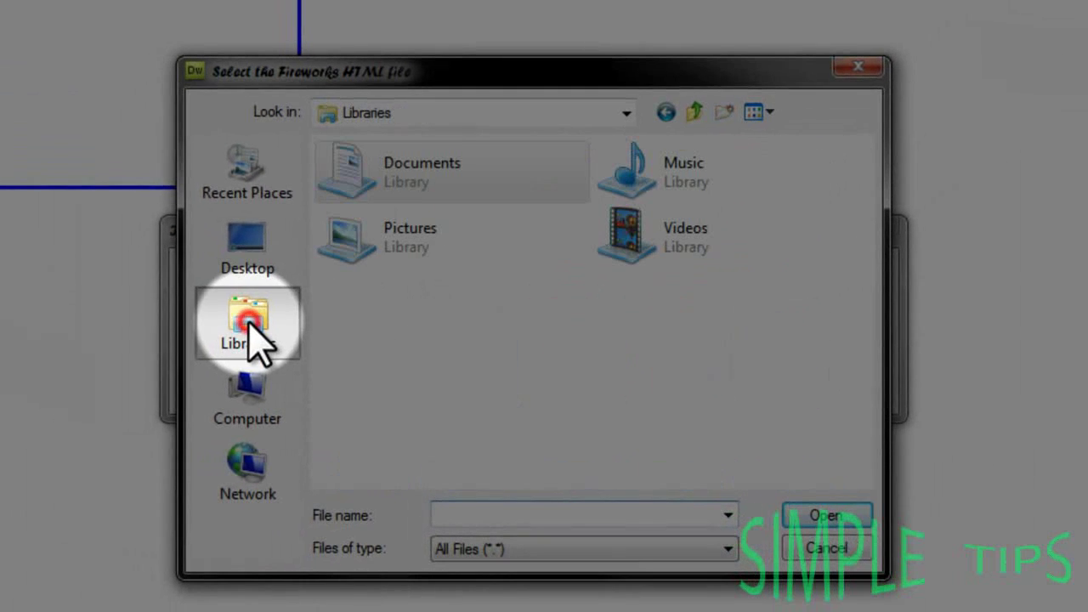
pyautogui.doubleClick(406, 178)
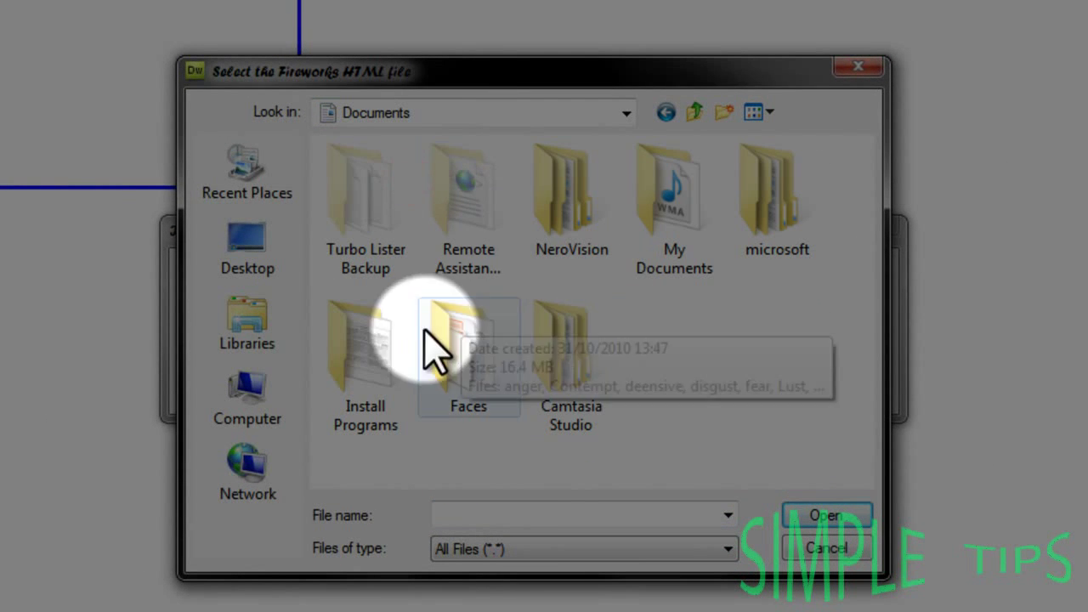
pyautogui.doubleClick(566, 371)
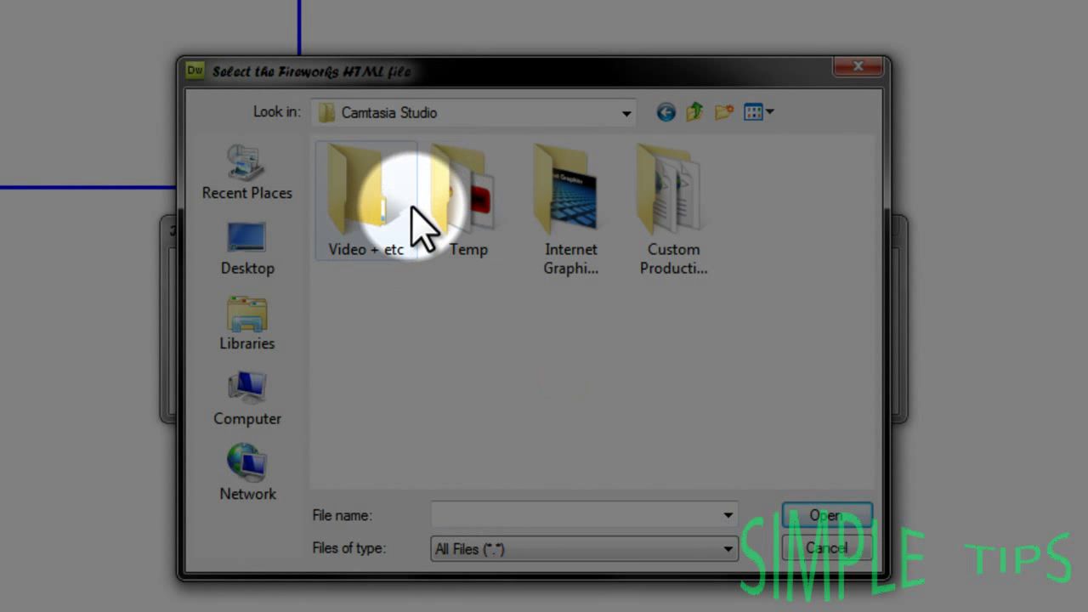
pyautogui.doubleClick(492, 216)
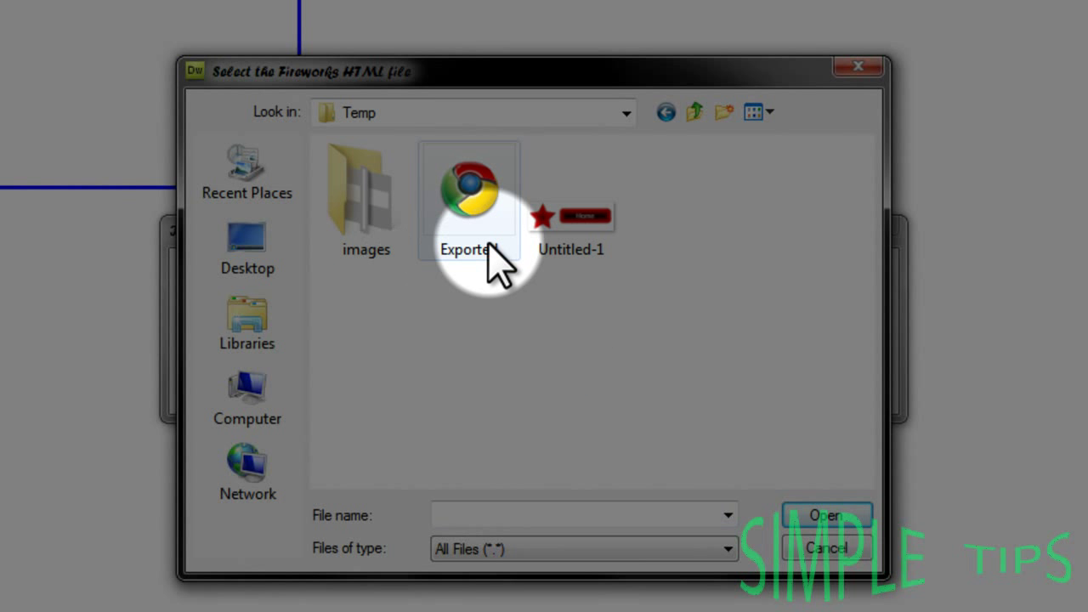
pyautogui.click(451, 204)
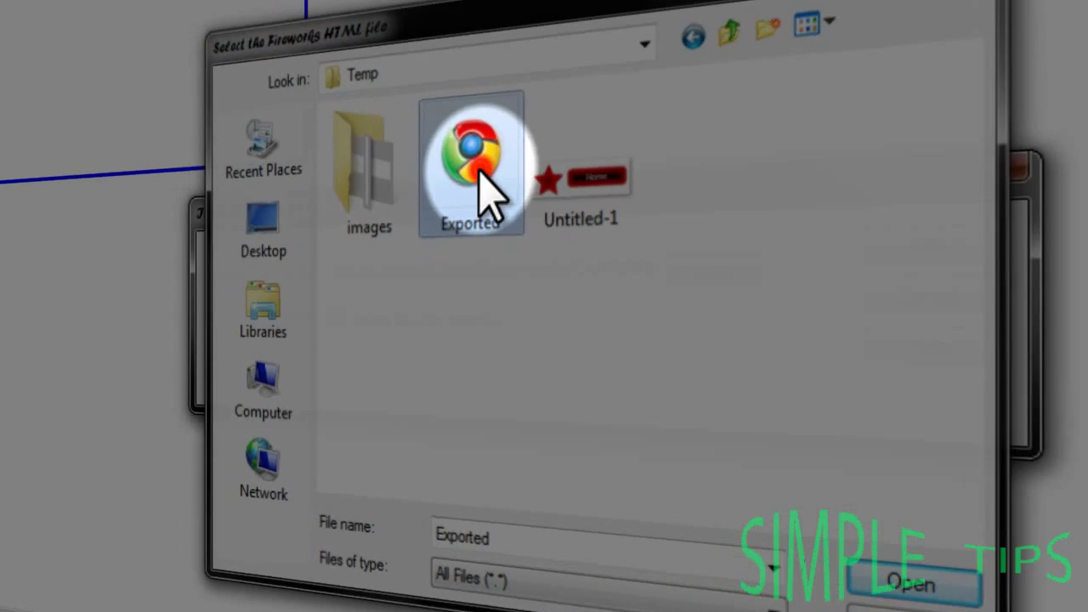
pyautogui.doubleClick(470, 204)
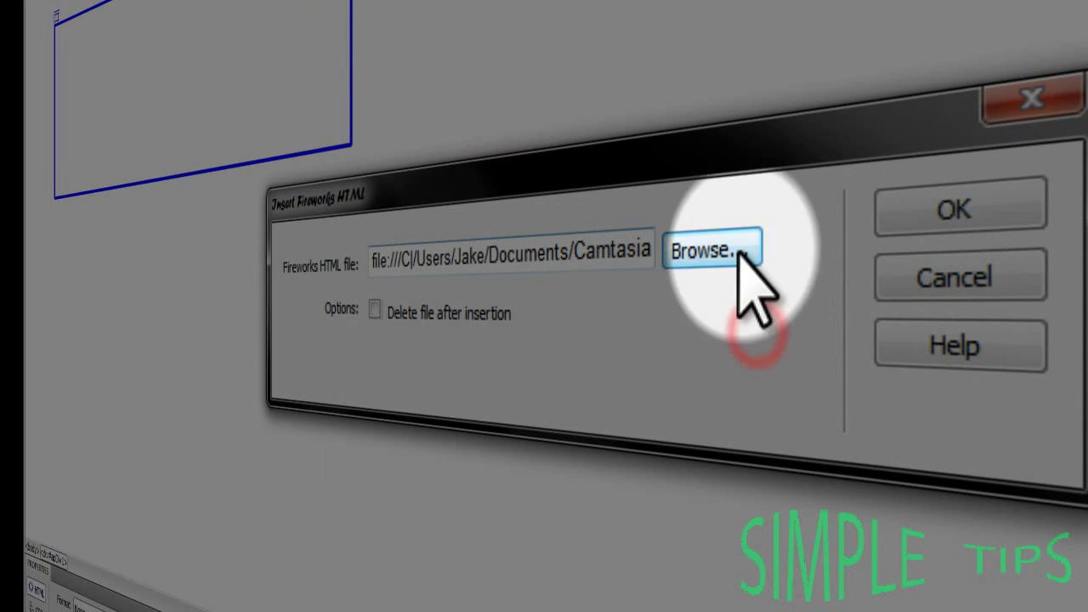
pyautogui.click(937, 208)
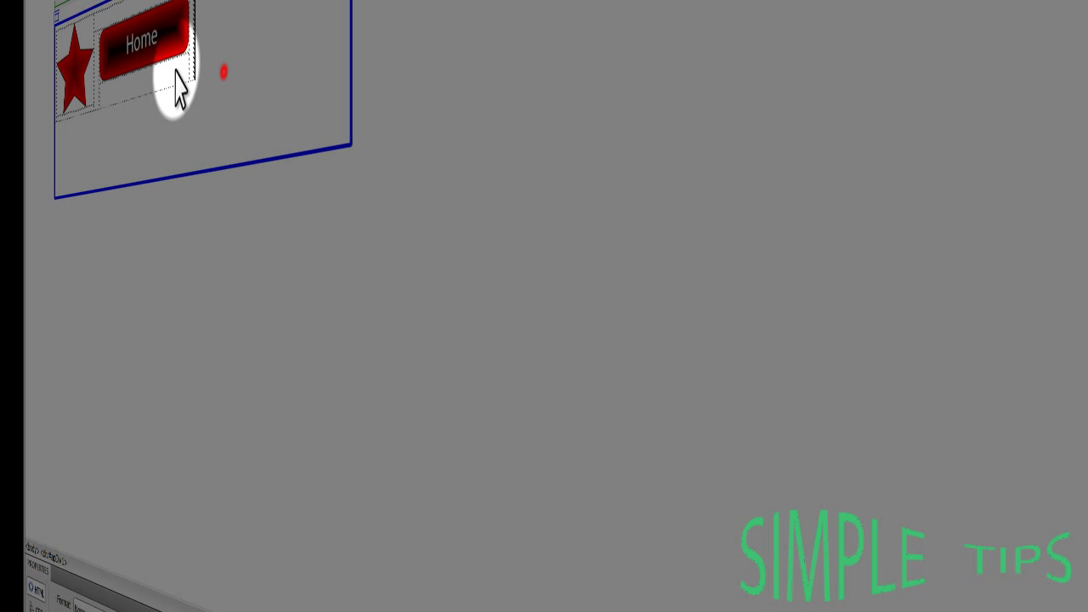
# - Resize the AP Div to fit the star and Home button, reposition it, then switch on Live View and request a preview
pyautogui.click(266, 134)
pyautogui.click(315, 148)
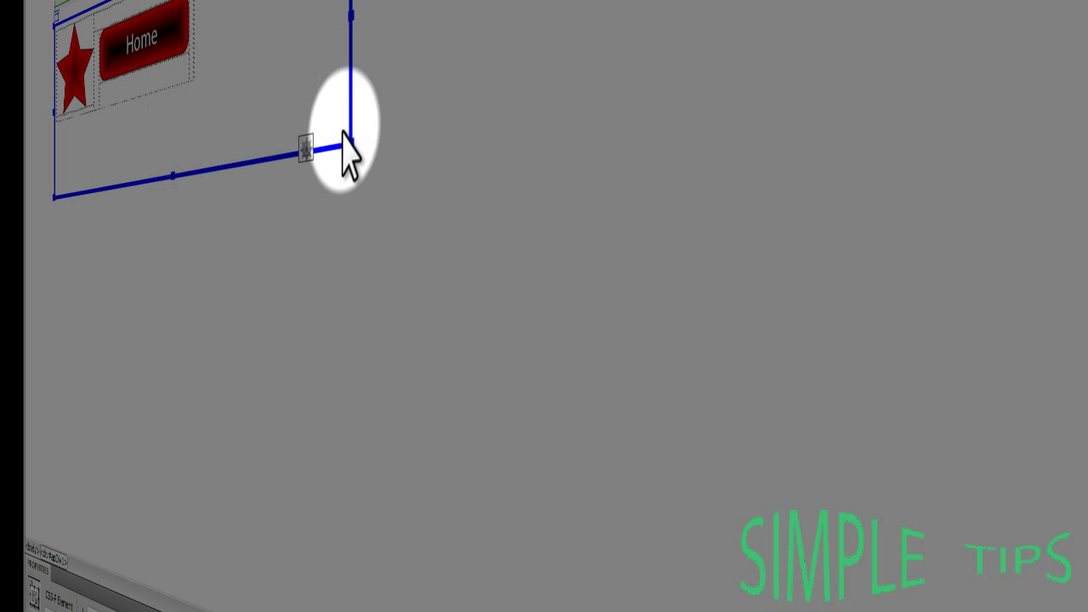
pyautogui.moveTo(351, 146); pyautogui.dragTo(190, 93)
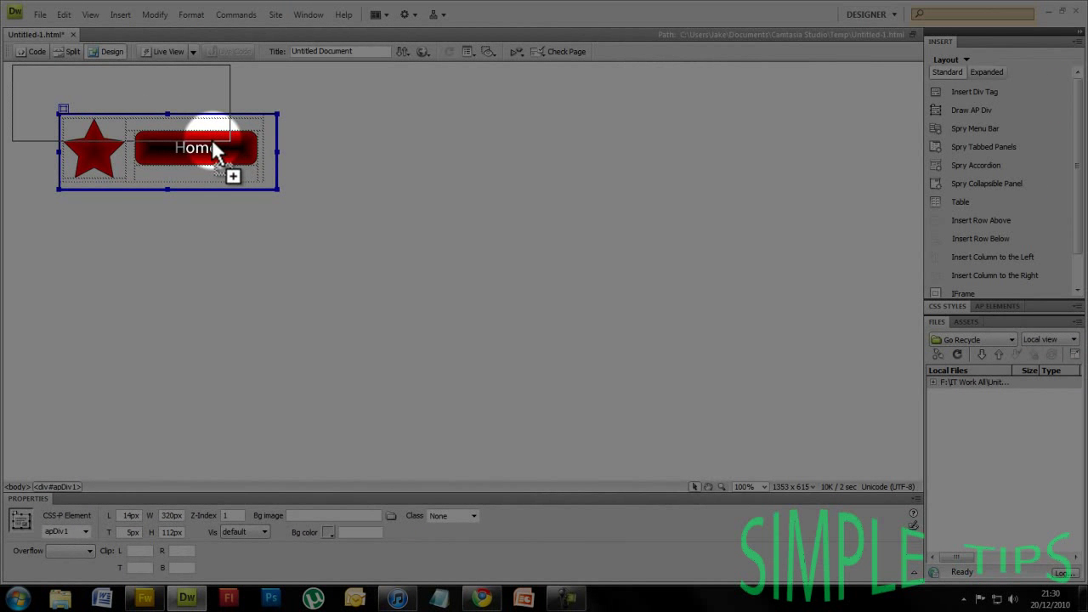
pyautogui.moveTo(215, 150); pyautogui.dragTo(257, 175)
pyautogui.click(258, 175)
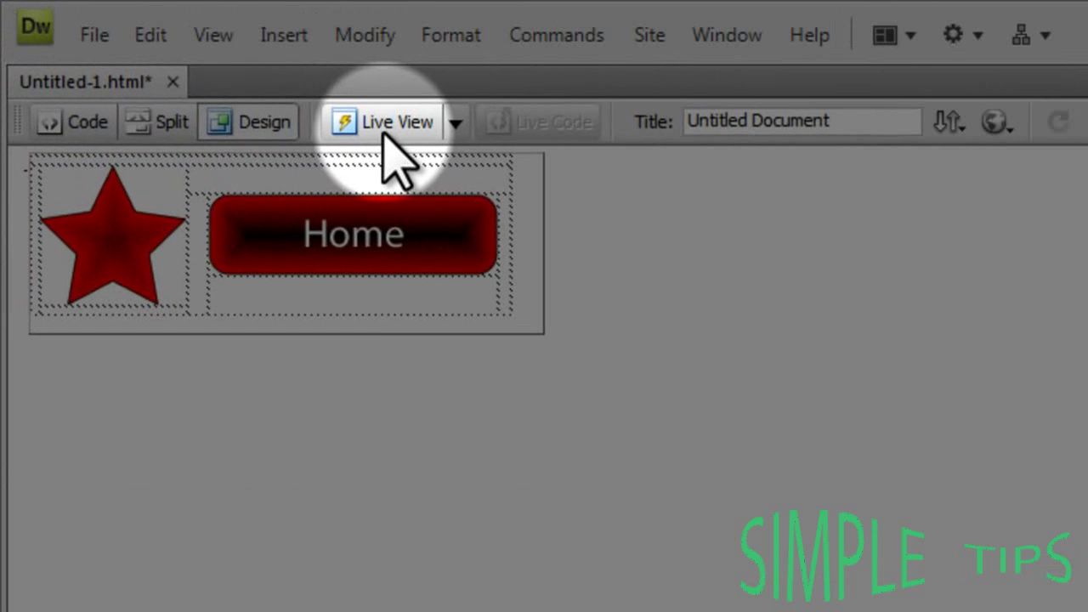
pyautogui.click(163, 53)
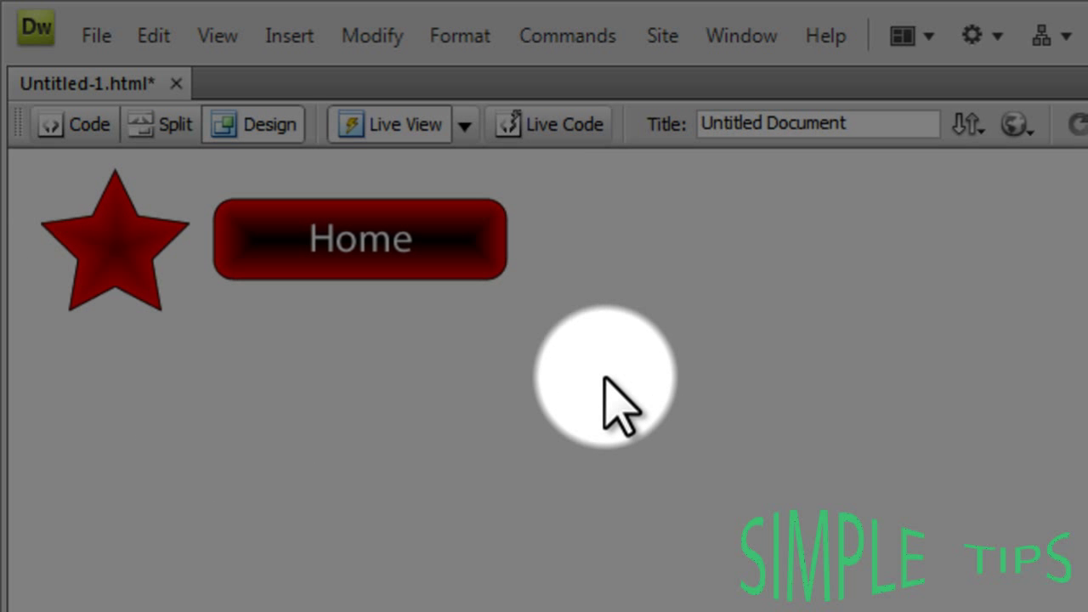
pyautogui.hotkey('ctrl', 'w')
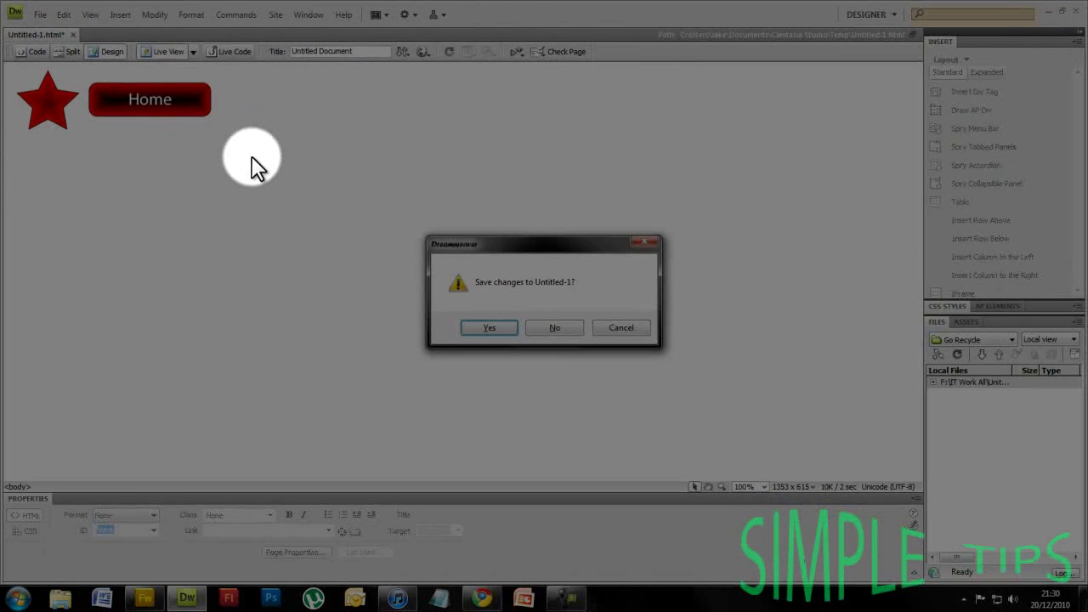
# - Agree to save Untitled-1 so it opens in Google Chrome
pyautogui.press('Return')
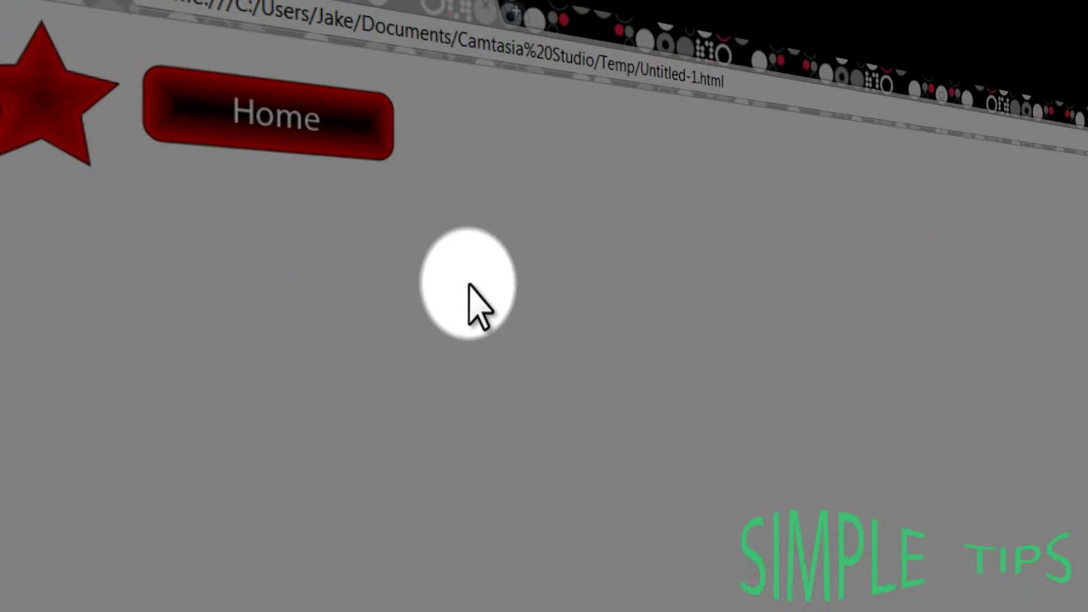